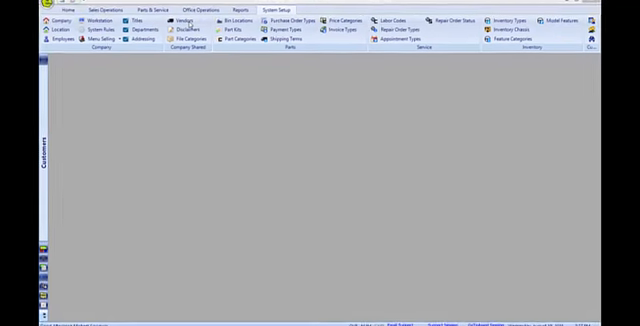
Step: Bring up the Vendor Search list from the System Setup ribbon
{"action": "left_click", "coordinate": [193, 28]}
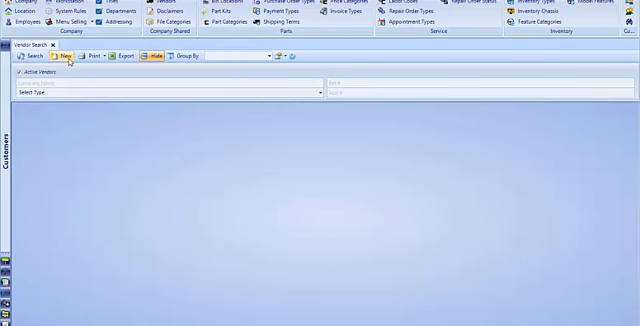
Step: Create a new vendor of type Floor Plan Company named Nextgear Financial
{"action": "left_click", "coordinate": [66, 56]}
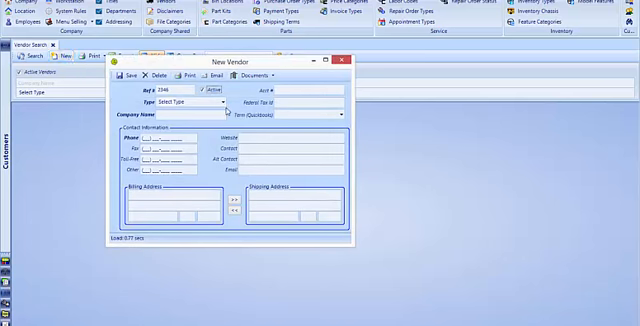
{"action": "left_click", "coordinate": [223, 102]}
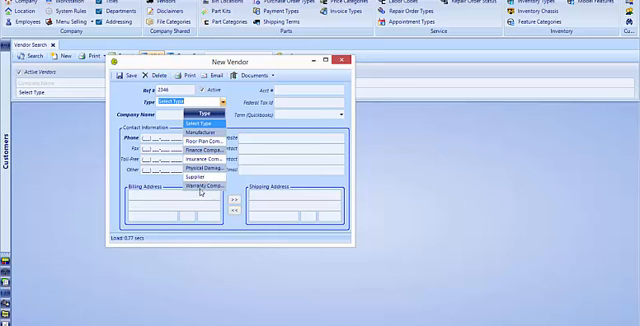
{"action": "left_click", "coordinate": [209, 143]}
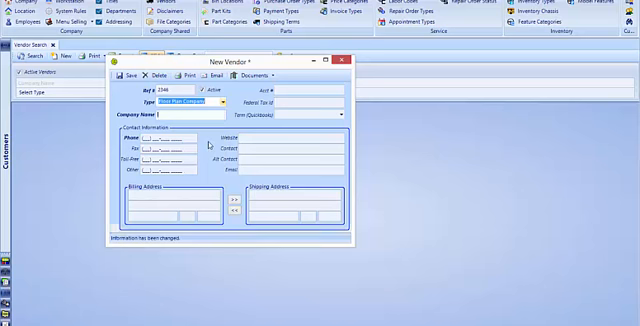
{"action": "key", "text": "Tab"}
{"action": "type", "text": "Nestgea"}
{"action": "key", "text": "BackSpace"}
{"action": "key", "text": "BackSpace"}
{"action": "key", "text": "BackSpace"}
{"action": "type", "text": "g"}
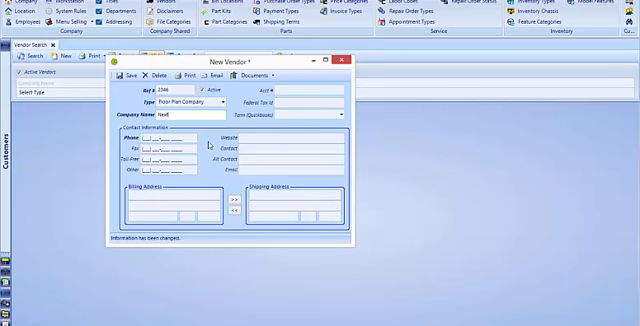
{"action": "type", "text": "ear Financi"}
{"action": "type", "text": "al"}
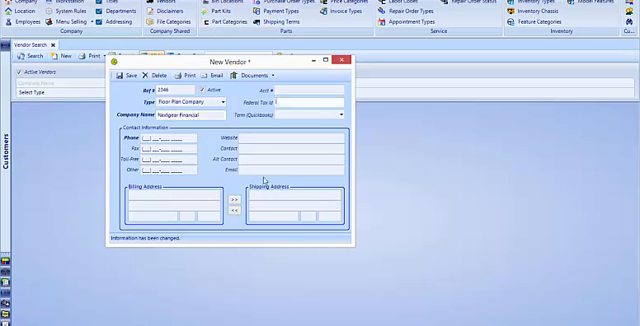
Step: Set the vendor's QuickBooks payment terms to Floorplan
{"action": "left_click", "coordinate": [300, 115]}
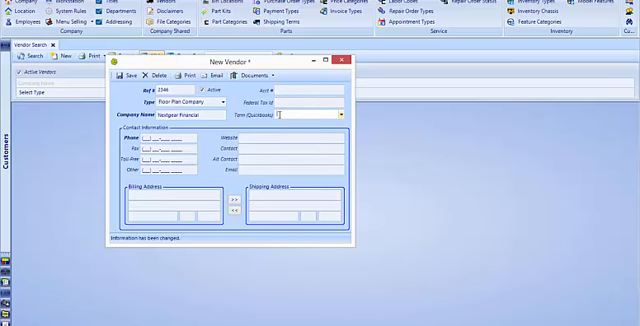
{"action": "left_click", "coordinate": [341, 115]}
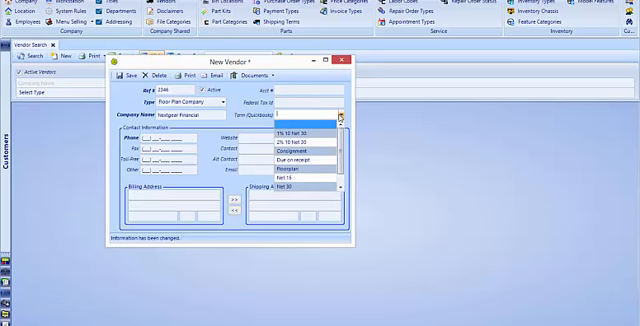
{"action": "left_click", "coordinate": [295, 170]}
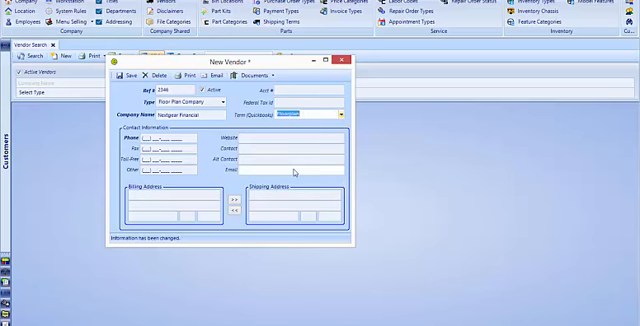
{"action": "key", "text": "Tab"}
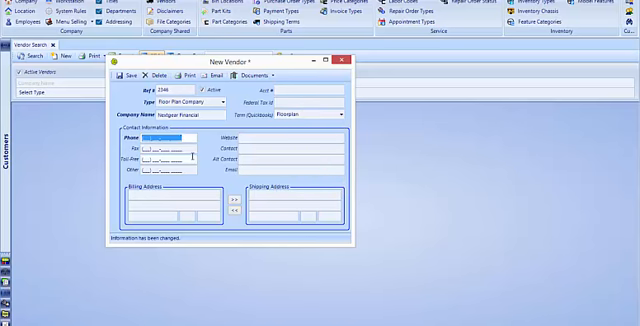
{"action": "type", "text": "8008"}
{"action": "type", "text": "000"}
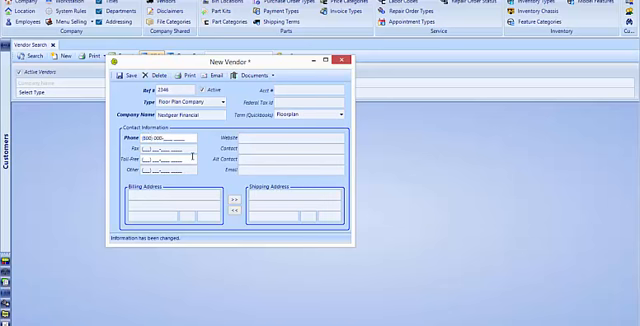
{"action": "type", "text": "1000"}
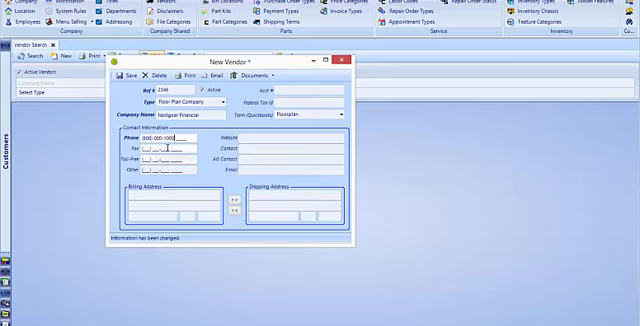
{"action": "key", "text": "Tab"}
{"action": "key", "text": "Tab"}
{"action": "key", "text": "Tab"}
{"action": "key", "text": "Tab"}
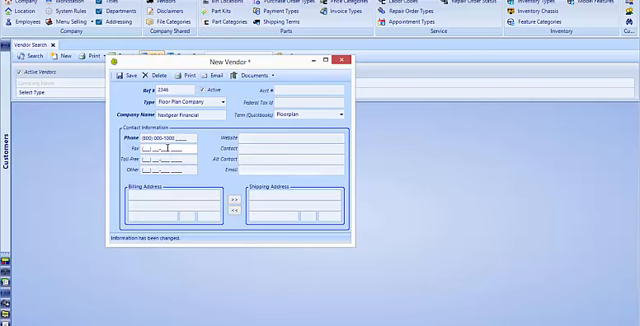
{"action": "key", "text": "Tab"}
{"action": "type", "text": "23"}
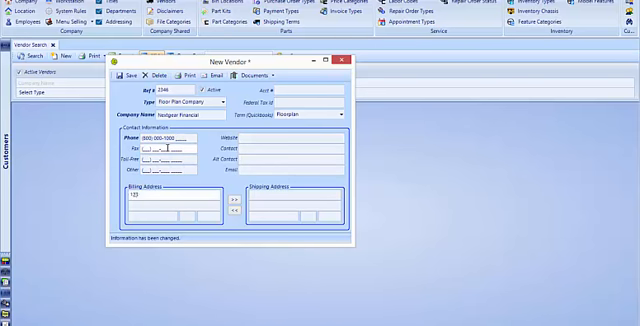
{"action": "type", "text": " MAIN STREET"}
{"action": "key", "text": "Return"}
{"action": "key", "text": "Tab"}
{"action": "type", "text": "ANYTOWN"}
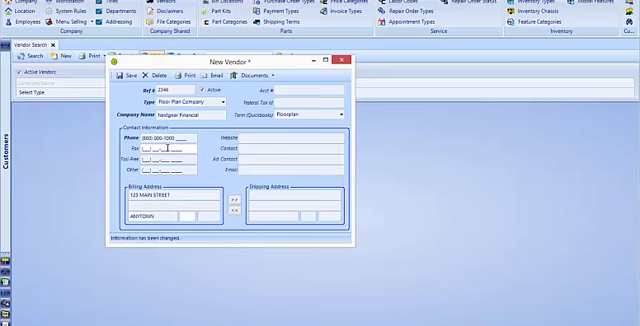
{"action": "type", "text": "MA"}
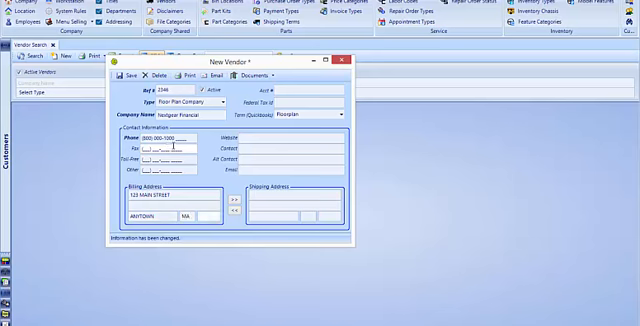
{"action": "type", "text": "1234"}
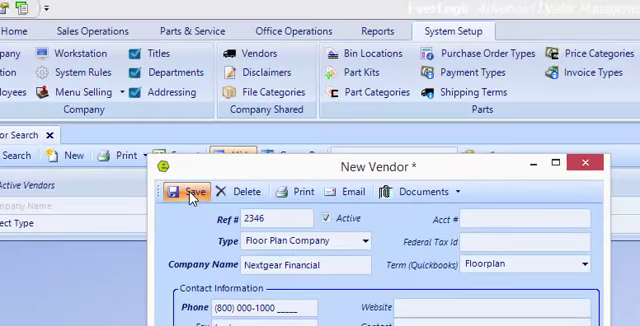
Step: Save and close the Nextgear Financial vendor record and the vendor search list
{"action": "left_click", "coordinate": [193, 196]}
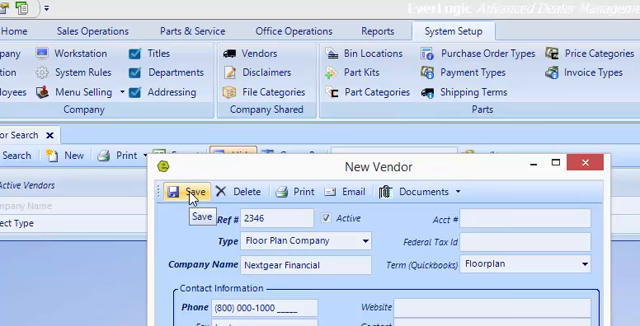
{"action": "left_click", "coordinate": [584, 163]}
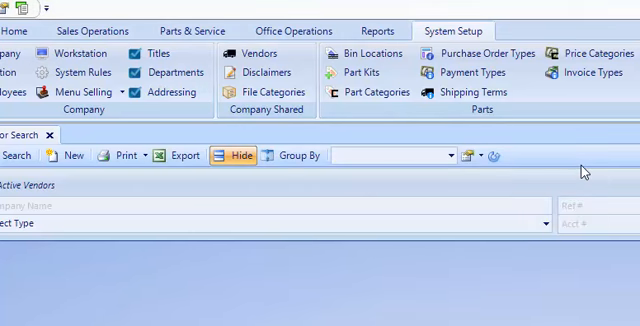
{"action": "left_click", "coordinate": [50, 135]}
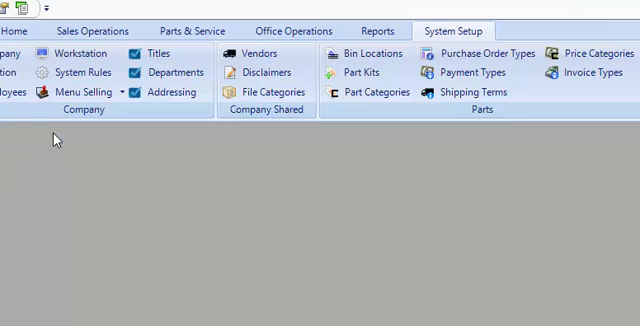
Step: List the units currently in stock via Sales Operations > List Inventory
{"action": "left_click", "coordinate": [82, 30]}
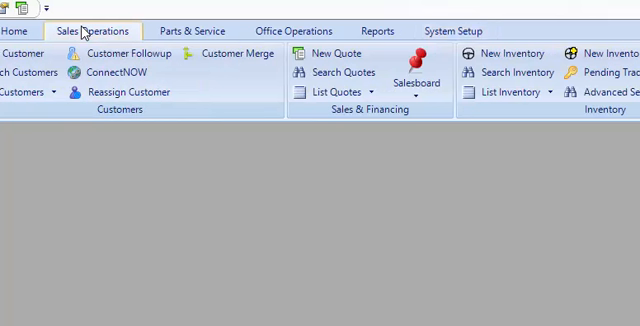
{"action": "left_click", "coordinate": [503, 95]}
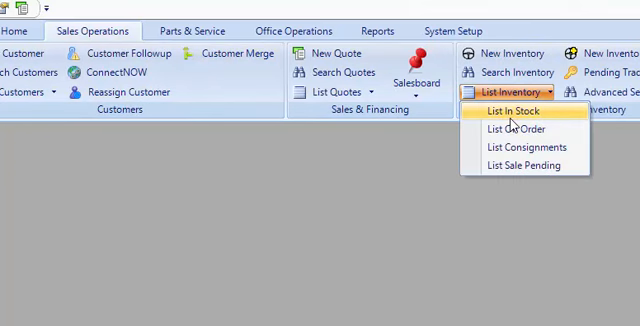
{"action": "left_click", "coordinate": [515, 113]}
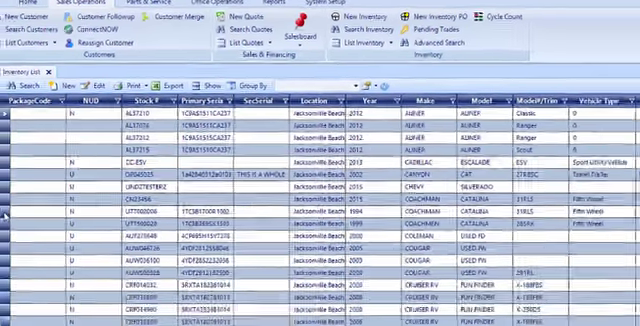
Step: Copy the 1994 Coachman Catalina unit UTT002006 into a new inventory record
{"action": "left_click", "coordinate": [14, 157]}
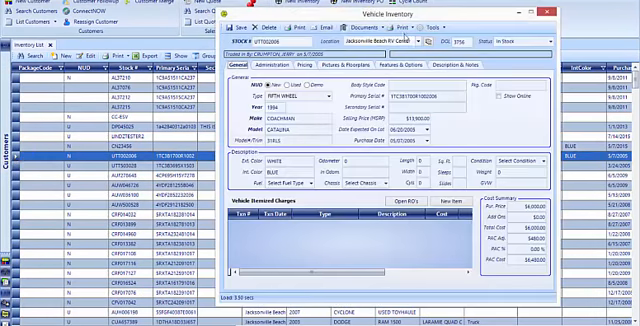
{"action": "left_click", "coordinate": [432, 27]}
{"action": "left_click", "coordinate": [440, 47]}
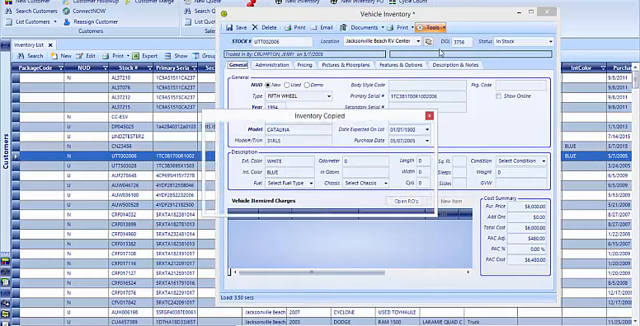
{"action": "left_click", "coordinate": [422, 203]}
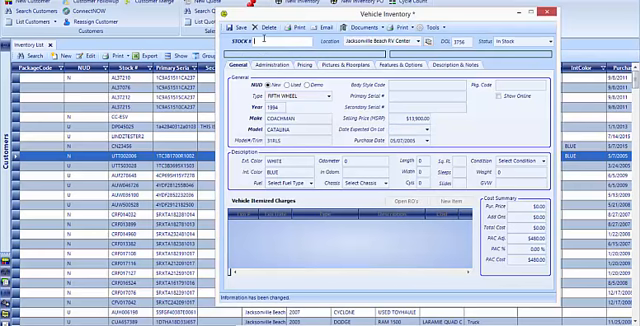
{"action": "type", "text": "CF"}
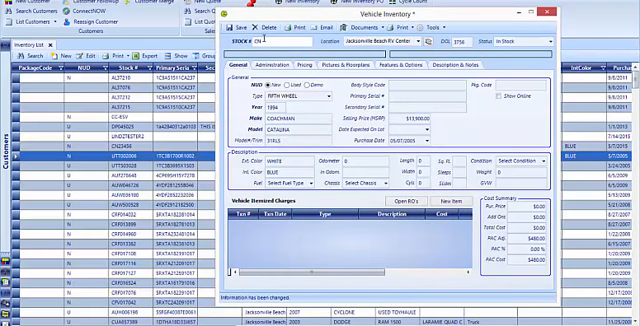
{"action": "type", "text": "0056E"}
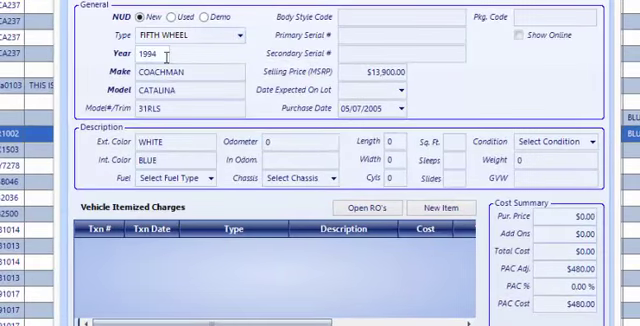
Step: Set the new unit's year to 2015 and add a 10000 vehicle invoice charge
{"action": "double_click", "coordinate": [167, 57]}
{"action": "type", "text": "2015"}
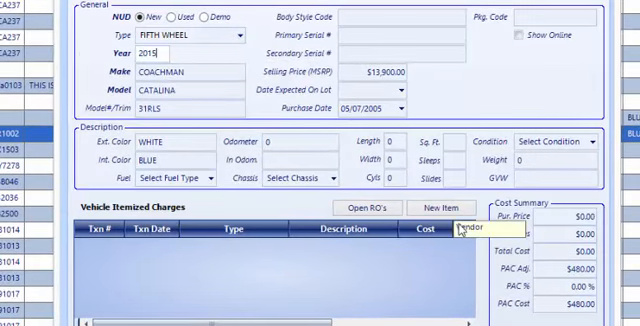
{"action": "left_click", "coordinate": [460, 213]}
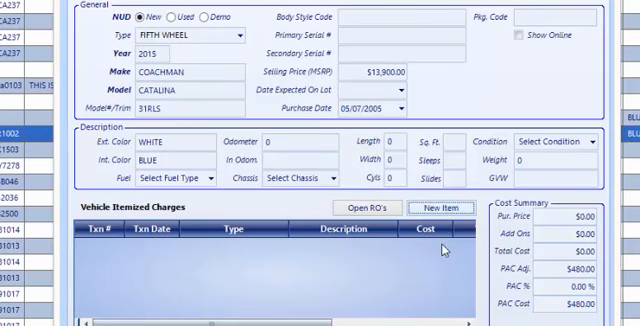
{"action": "left_click", "coordinate": [443, 249]}
{"action": "type", "text": "10000"}
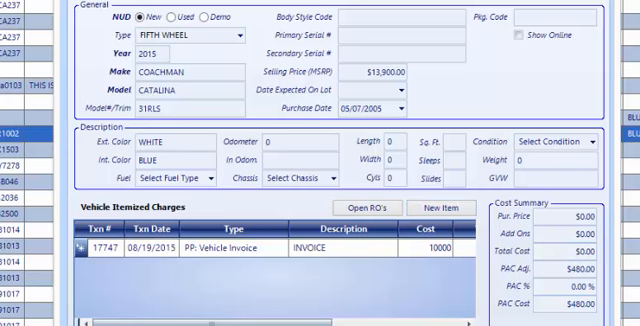
{"action": "scroll", "coordinate": [550, 60], "scroll_direction": "down", "scroll_amount": 5}
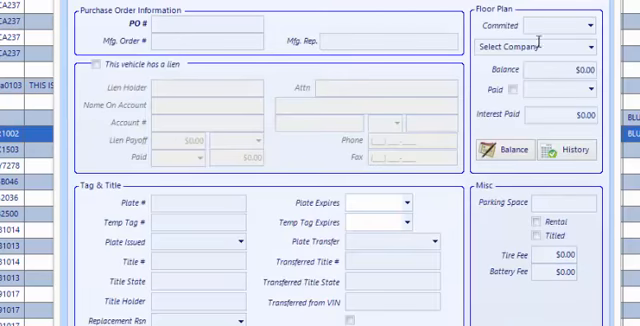
Step: Assign Nextgear Financial as floor plan company with a $10,000.00 starting balance and save the unit
{"action": "left_click", "coordinate": [591, 47]}
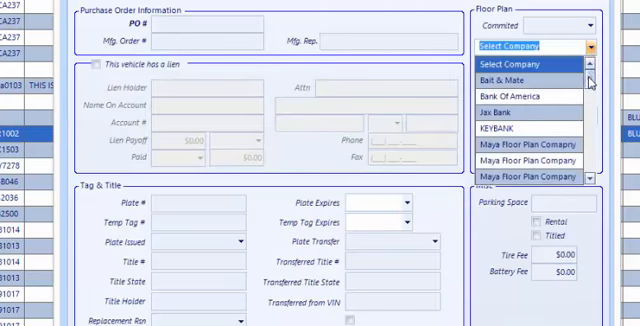
{"action": "mouse_move", "coordinate": [591, 67]}
{"action": "left_mouse_down"}
{"action": "mouse_move", "coordinate": [593, 133]}
{"action": "mouse_move", "coordinate": [593, 117]}
{"action": "left_mouse_up"}
{"action": "left_click", "coordinate": [531, 133]}
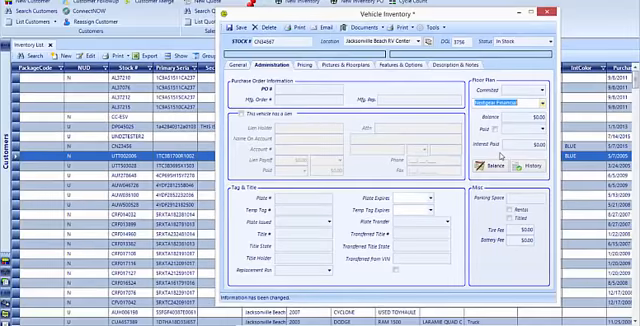
{"action": "left_click", "coordinate": [493, 166]}
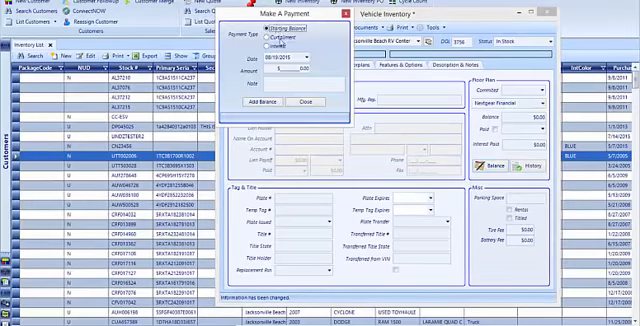
{"action": "double_click", "coordinate": [300, 68]}
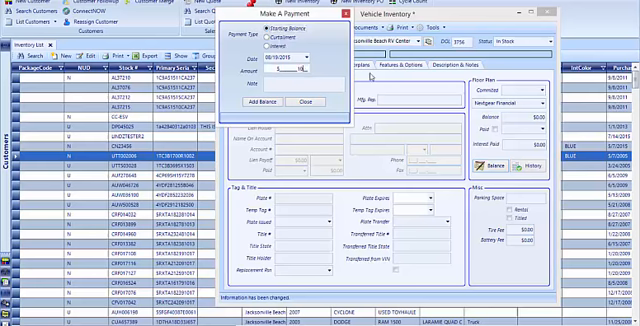
{"action": "type", "text": "100000"}
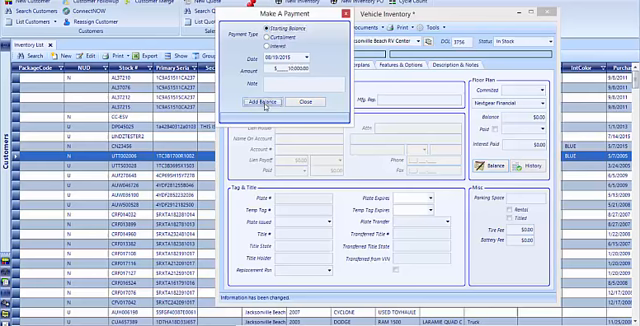
{"action": "left_click", "coordinate": [265, 103]}
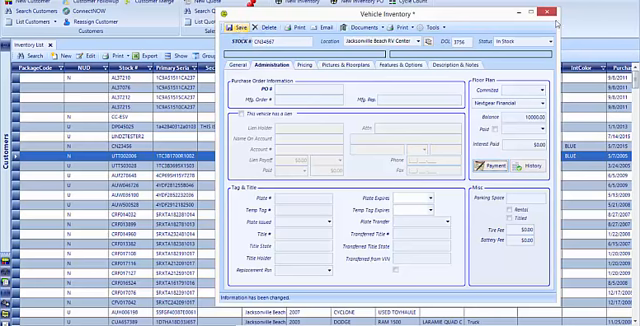
{"action": "left_click", "coordinate": [237, 27]}
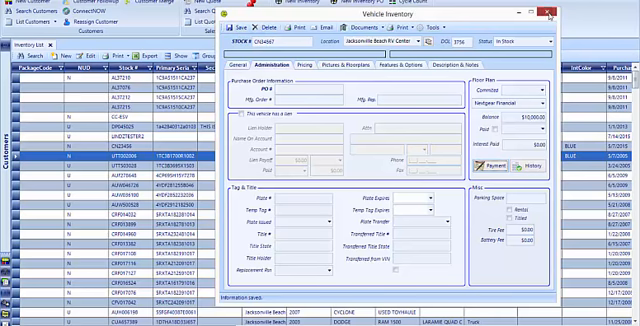
Step: Send the unit to QuickBooks as a floor-plan bill, adding Nextgear Financial as a QuickBooks vendor
{"action": "left_click", "coordinate": [548, 14]}
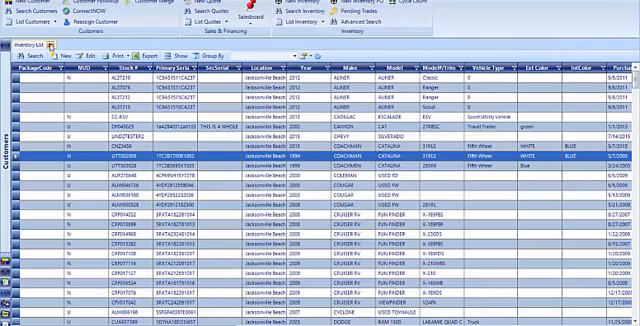
{"action": "left_click", "coordinate": [50, 45]}
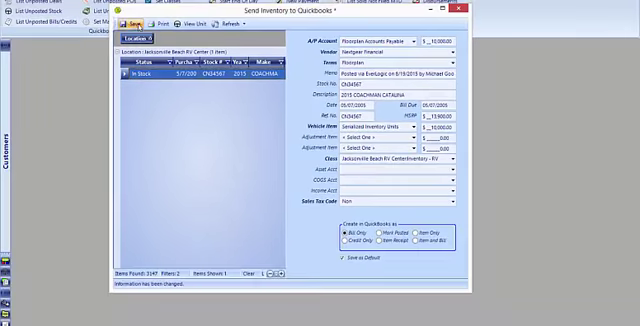
{"action": "left_click", "coordinate": [130, 23]}
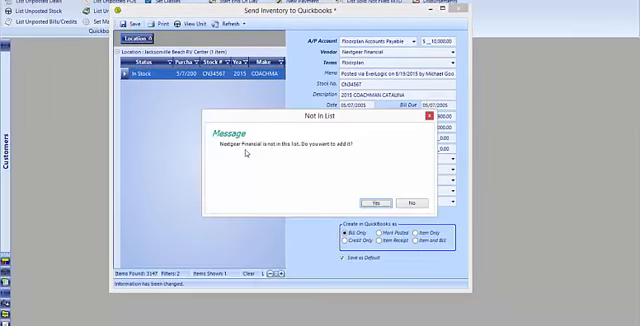
{"action": "left_click", "coordinate": [375, 204]}
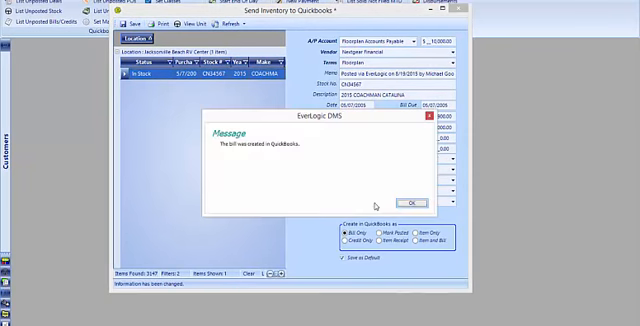
{"action": "left_click", "coordinate": [411, 202]}
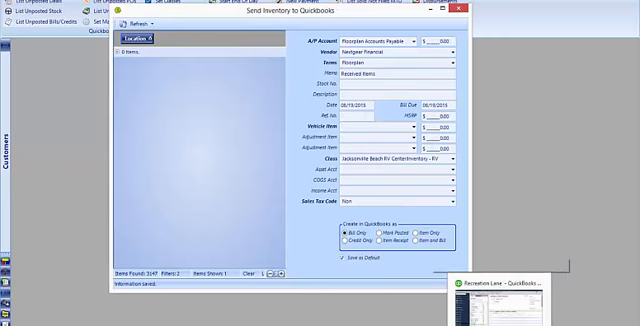
Step: View Nextgear Financial in QuickBooks Vendor Center showing the $10,000.00 bill for unit CN34567
{"action": "left_click", "coordinate": [497, 300]}
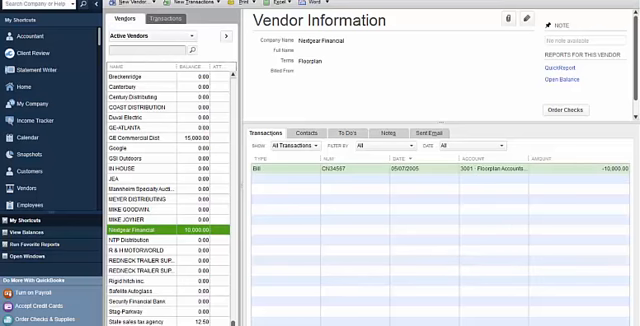